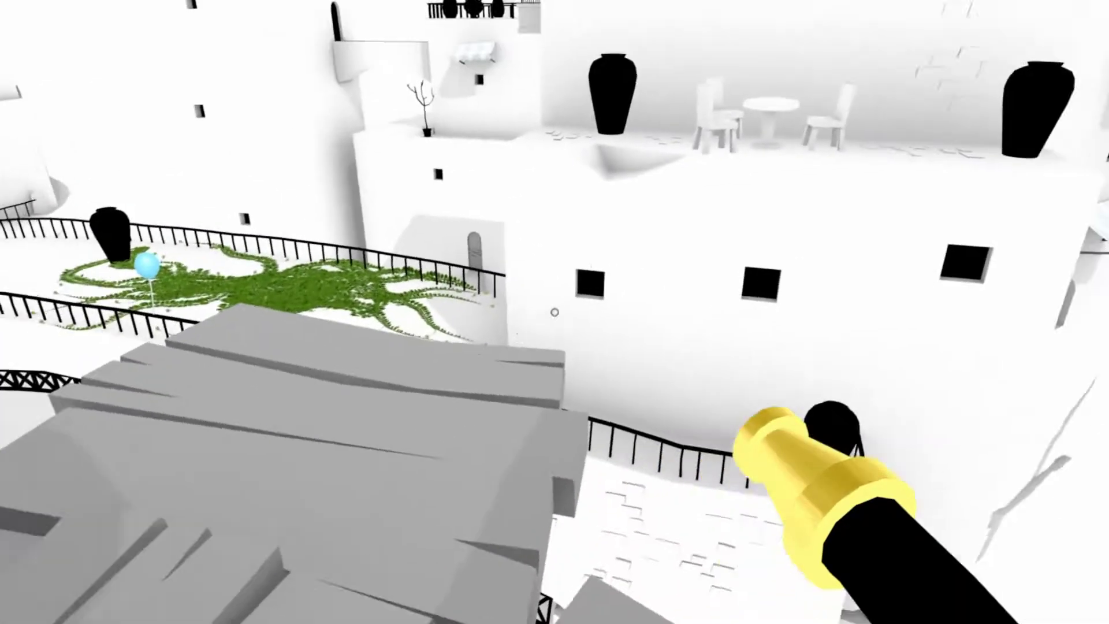
pyautogui.click(554, 312)
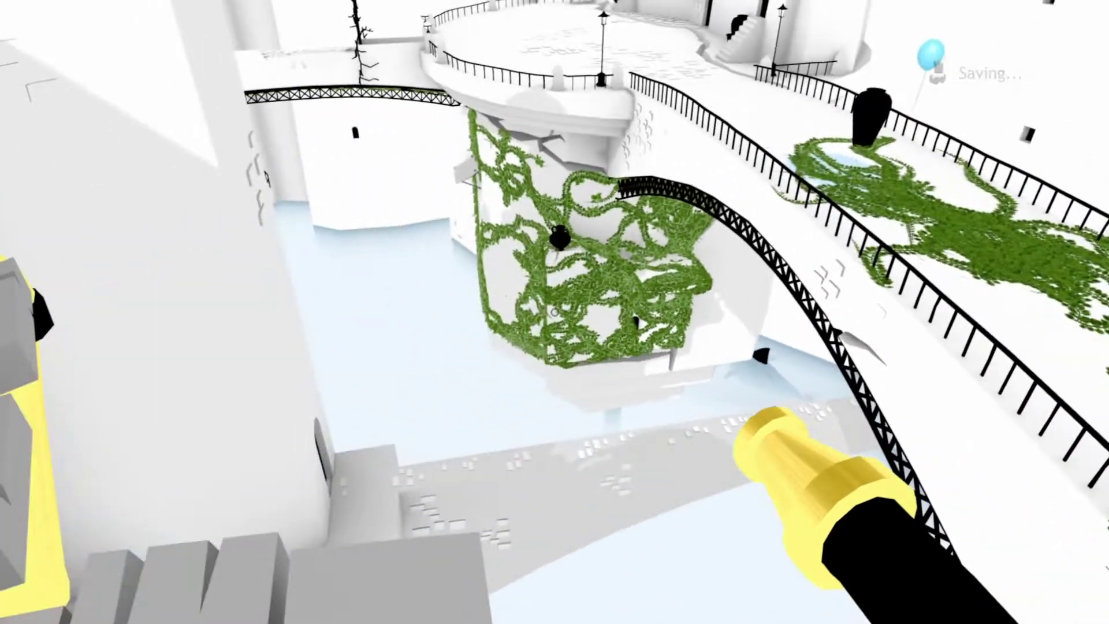
pyautogui.click(554, 312)
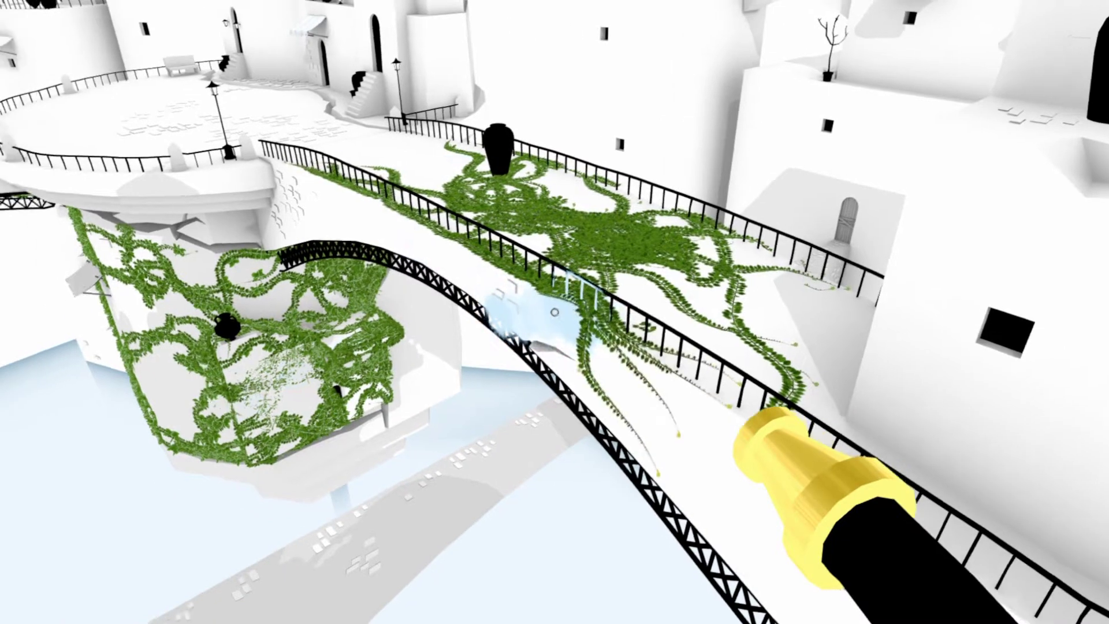
pyautogui.press('s')
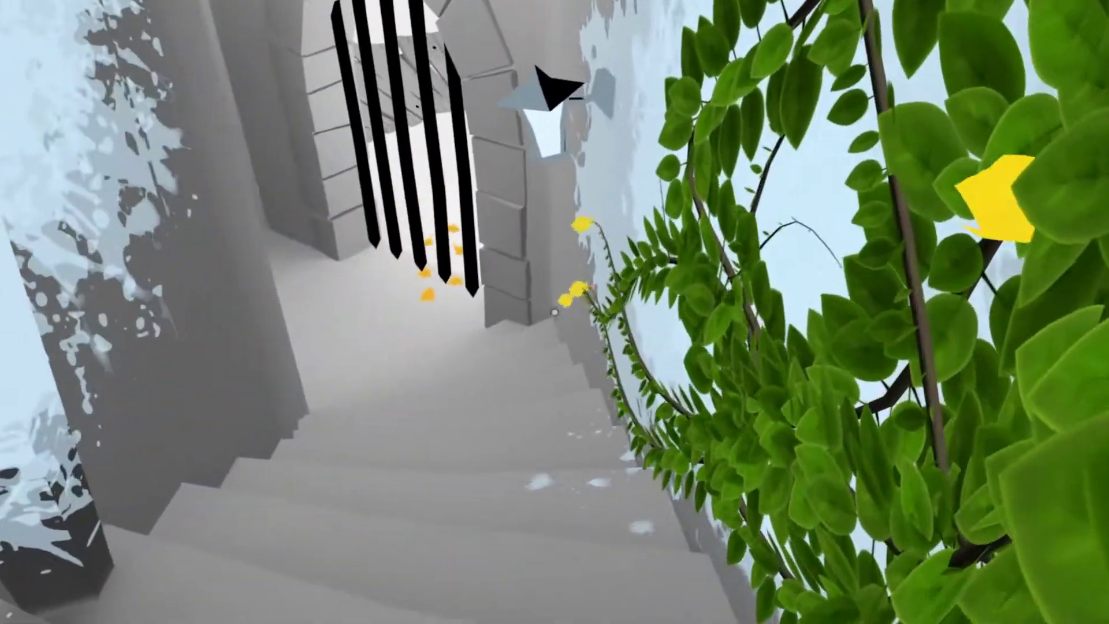
pyautogui.click(554, 312)
pyautogui.click(554, 312)
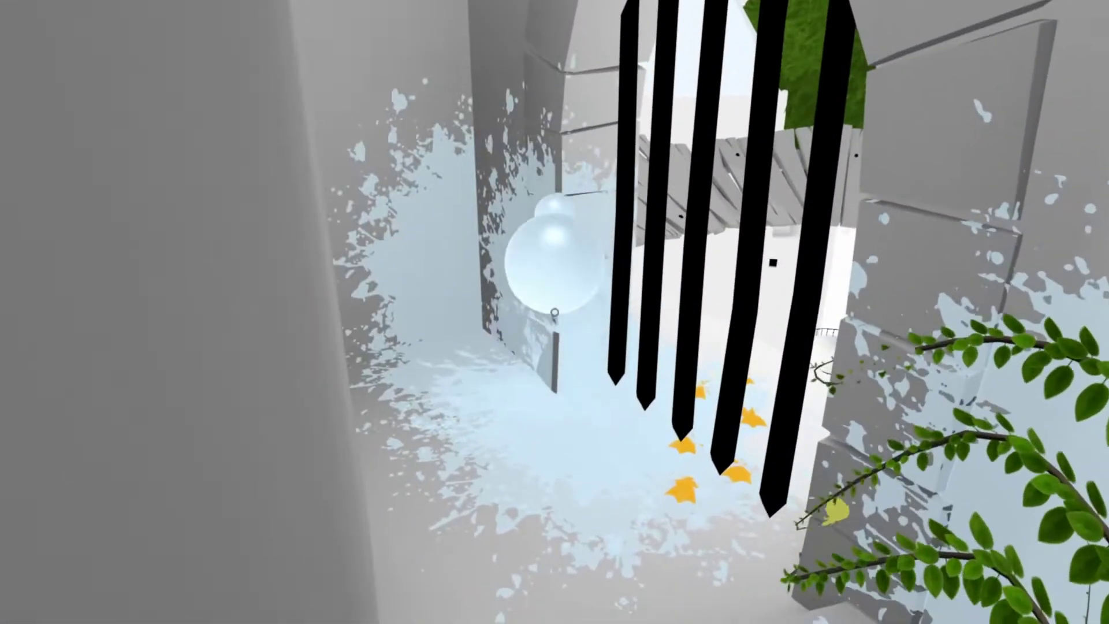